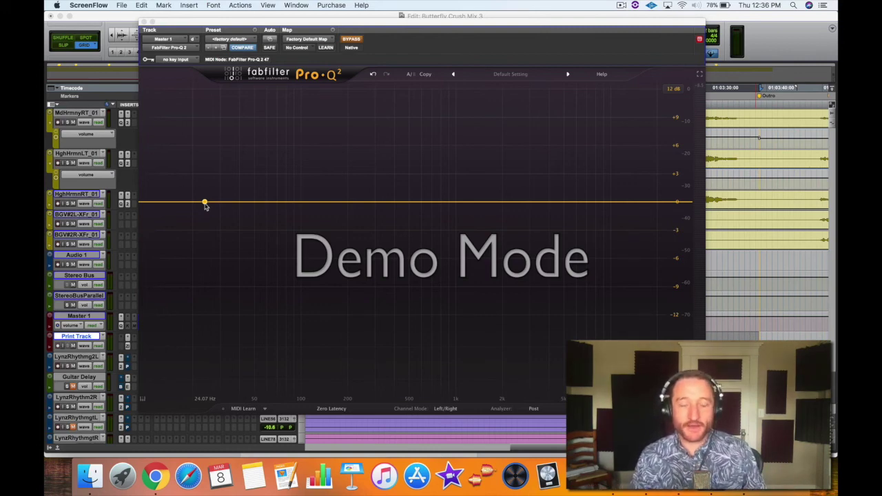
Play the mix with the master EQ active and add a low-cut band at about 46 Hz
{"action": "left_click_drag", "start_coordinate": [205, 203], "coordinate": [256, 202]}
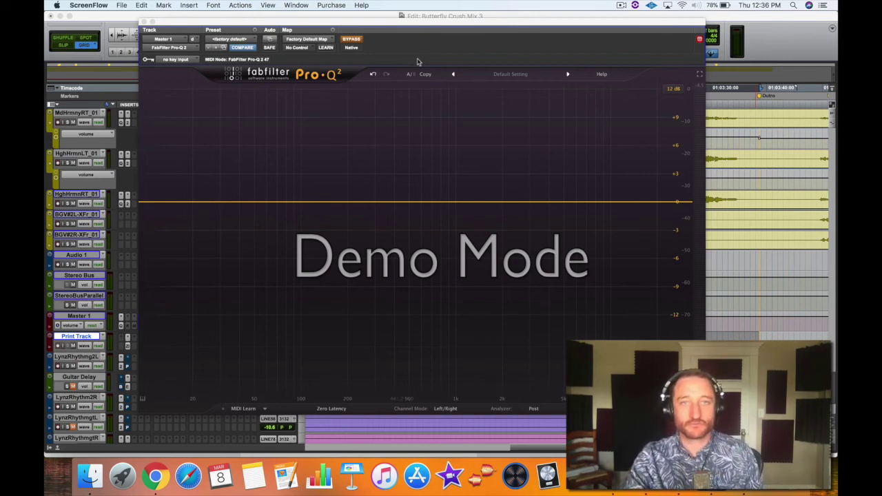
{"action": "left_click", "coordinate": [484, 29]}
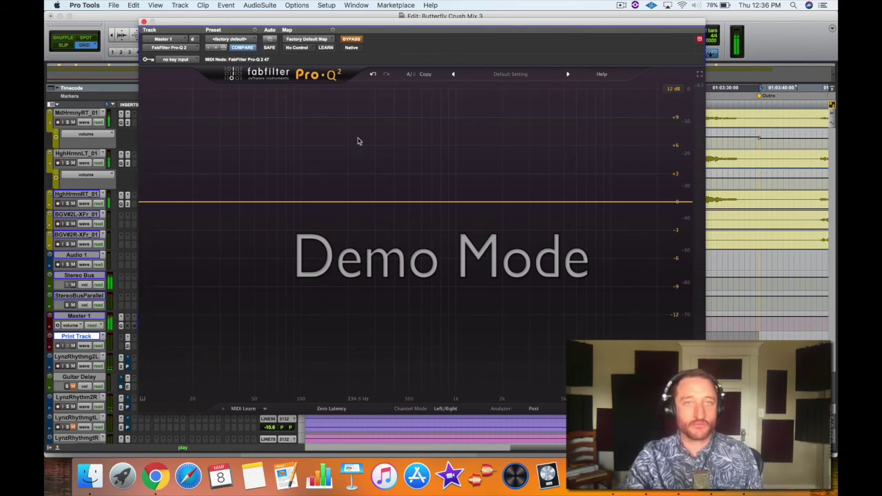
{"action": "left_click", "coordinate": [352, 39]}
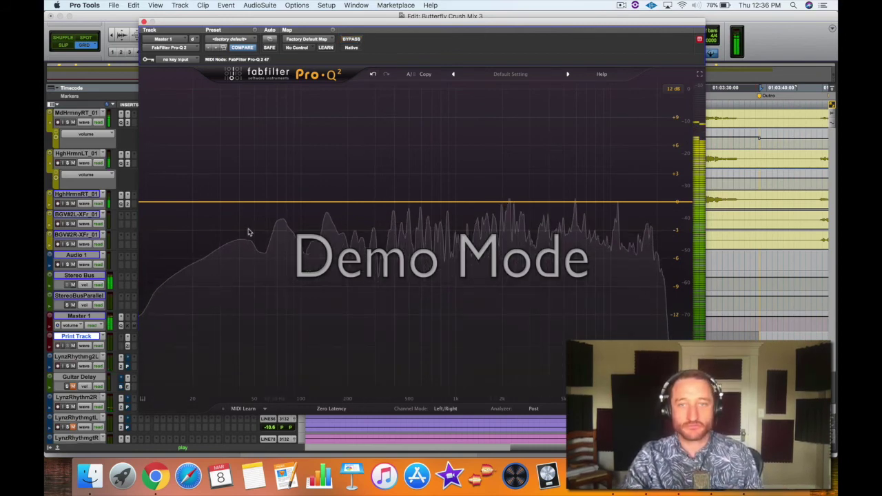
{"action": "double_click", "coordinate": [145, 203]}
{"action": "left_click_drag", "start_coordinate": [144, 203], "coordinate": [249, 199]}
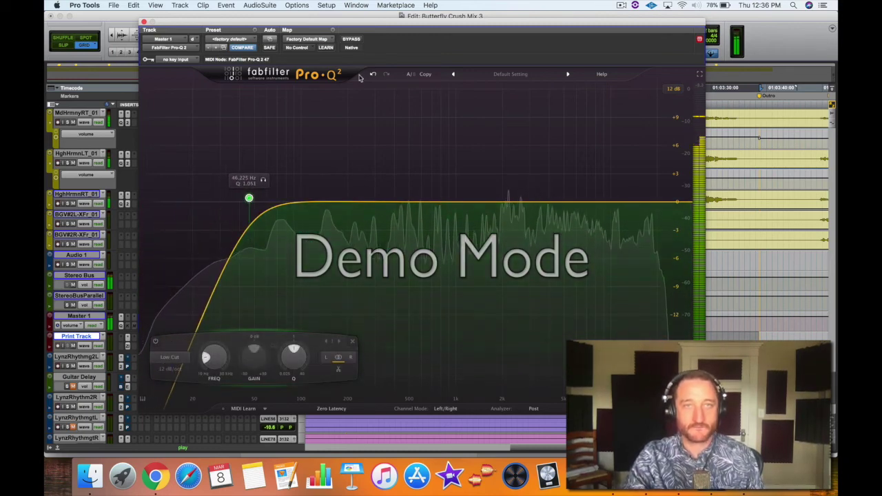
Compare the mix with and without the low cut by toggling the EQ's bypass, leaving it bypassed
{"action": "left_click", "coordinate": [351, 39]}
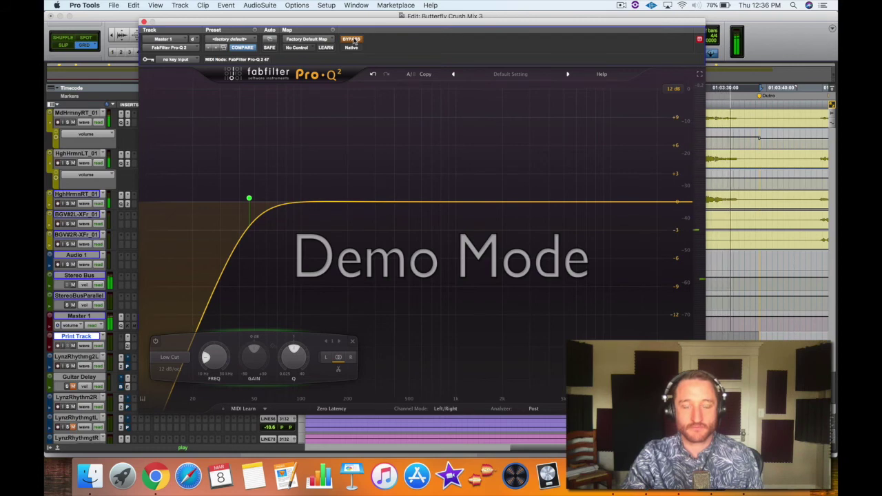
{"action": "left_click", "coordinate": [353, 40]}
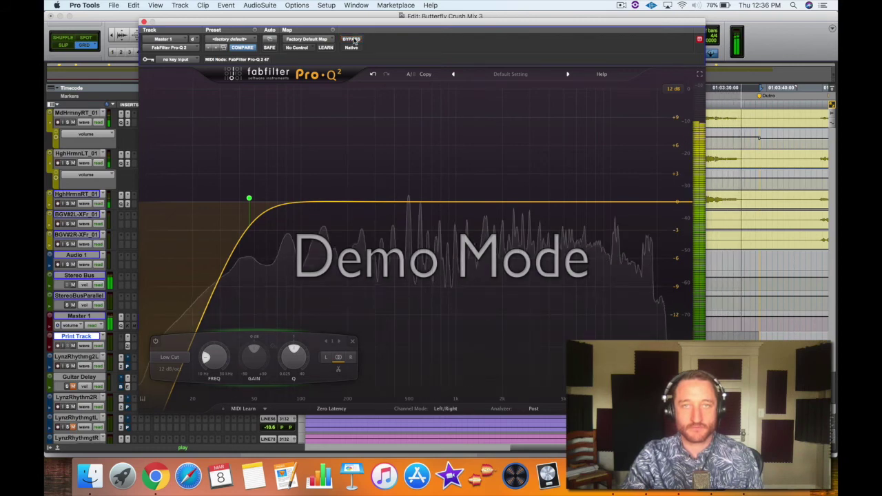
{"action": "left_click", "coordinate": [354, 40]}
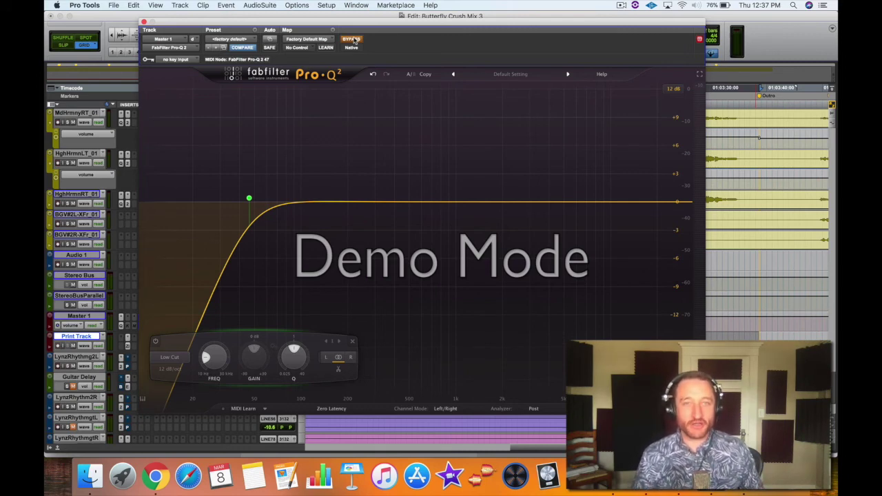
Lower the low-cut frequency to about 44 Hz and compare the playing mix with the EQ active and bypassed
{"action": "mouse_move", "coordinate": [249, 199]}
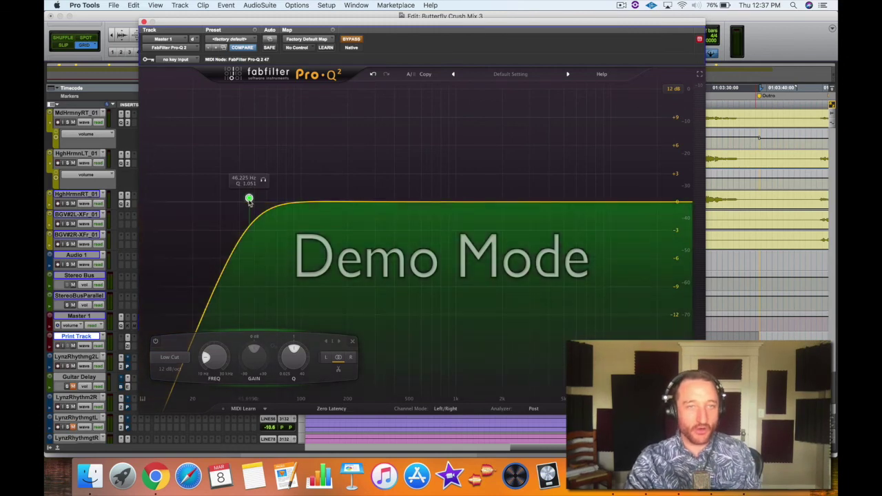
{"action": "left_click_drag", "start_coordinate": [248, 200], "coordinate": [246, 199]}
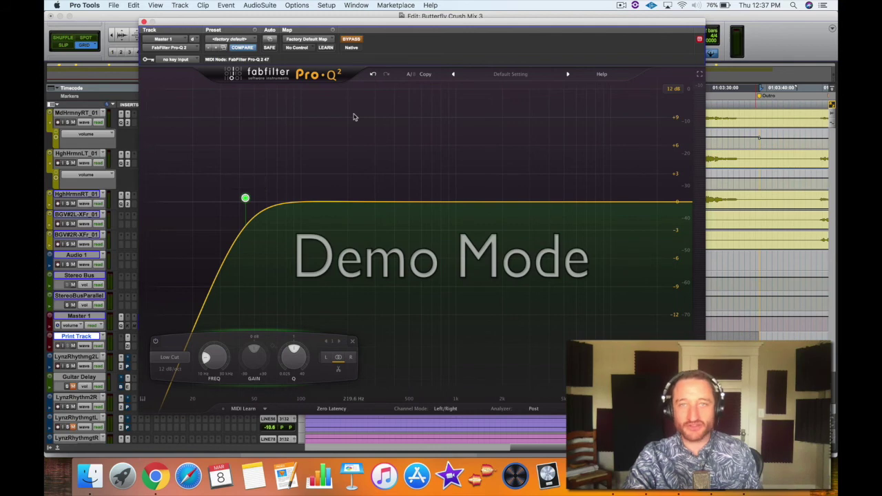
{"action": "key", "text": "space"}
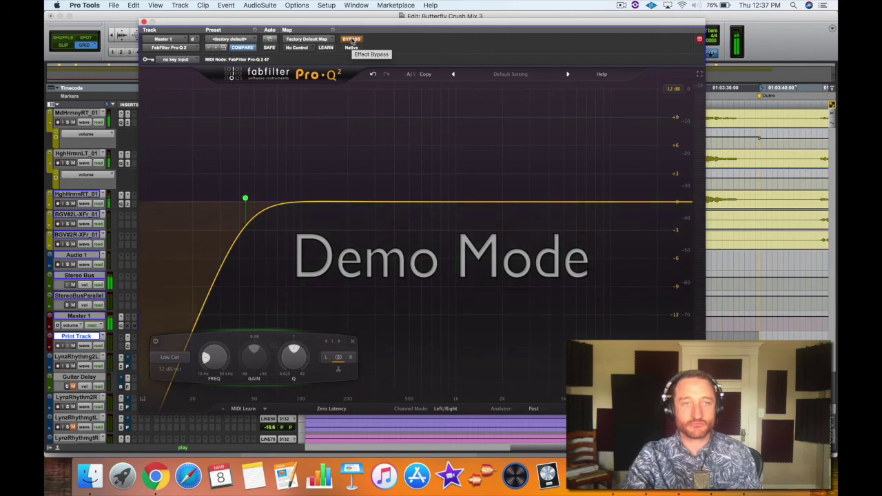
{"action": "left_click", "coordinate": [352, 39]}
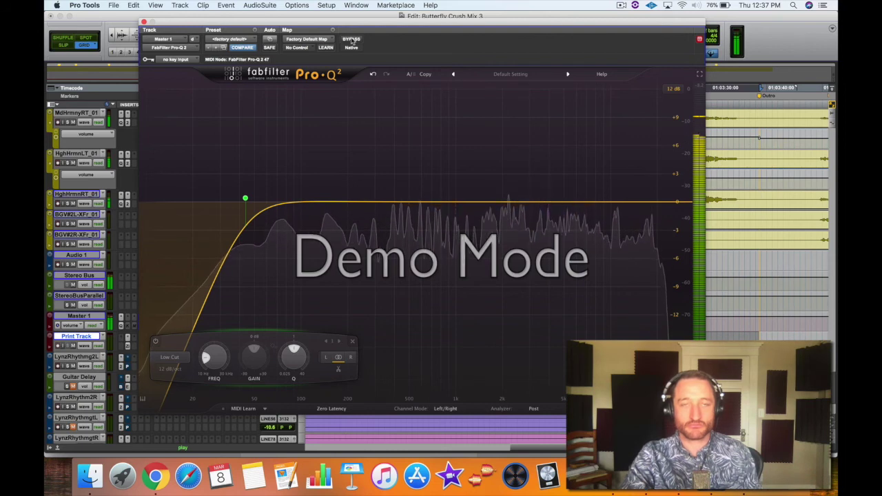
{"action": "left_click", "coordinate": [351, 39]}
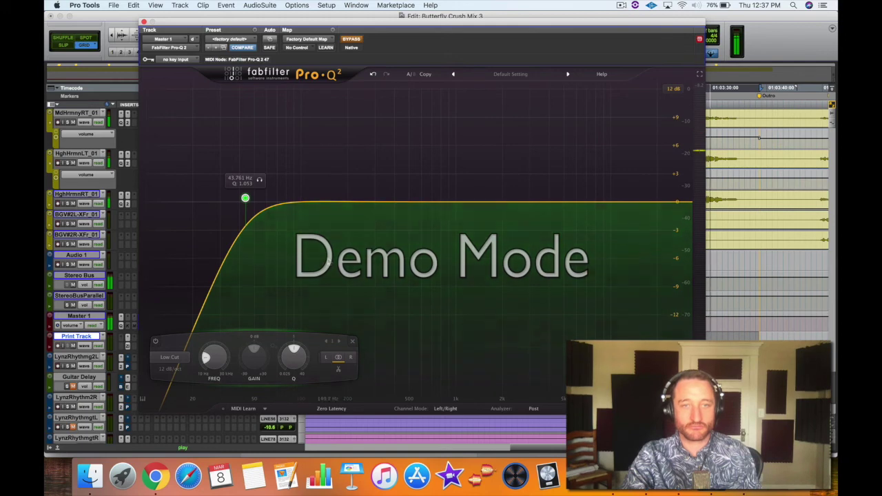
Disable the low-cut band and add a high-cut band at about 15.2 kHz
{"action": "left_click", "coordinate": [155, 341]}
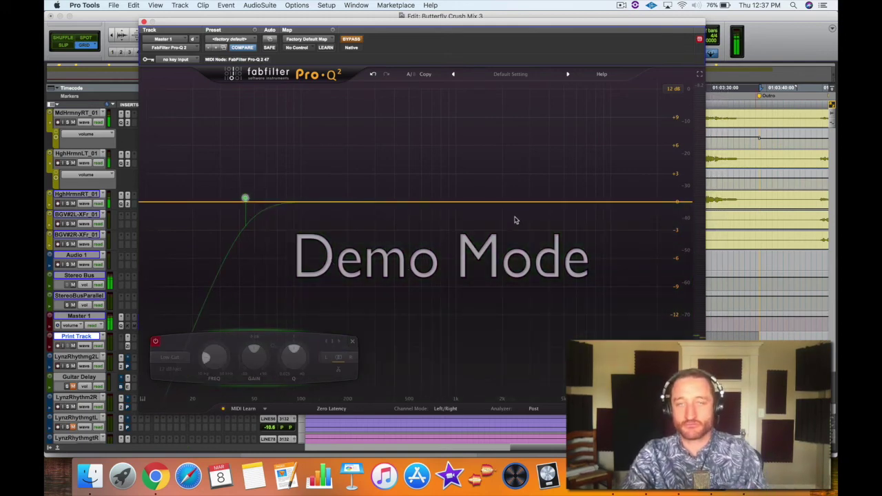
{"action": "left_click", "coordinate": [685, 201]}
{"action": "left_click_drag", "start_coordinate": [684, 201], "coordinate": [671, 204]}
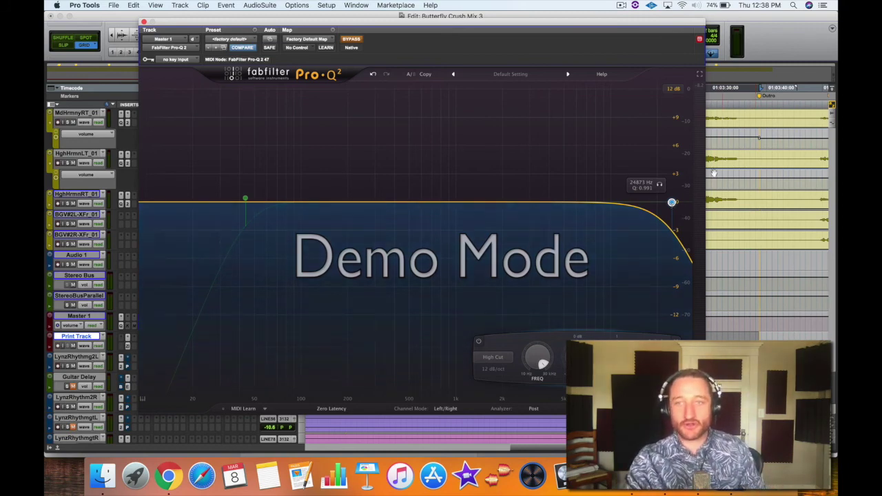
{"action": "left_click_drag", "start_coordinate": [671, 202], "coordinate": [652, 203]}
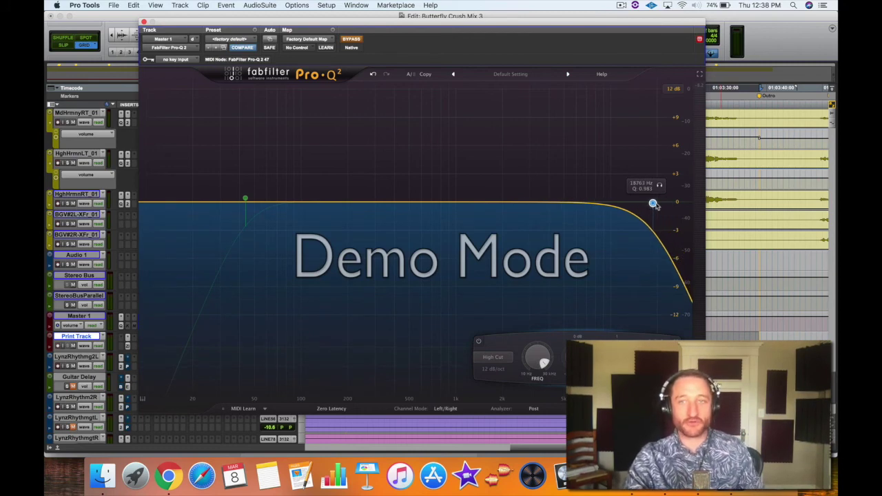
{"action": "mouse_move", "coordinate": [652, 204]}
{"action": "left_mouse_down"}
{"action": "mouse_move", "coordinate": [630, 204]}
{"action": "mouse_move", "coordinate": [639, 204]}
{"action": "left_mouse_up"}
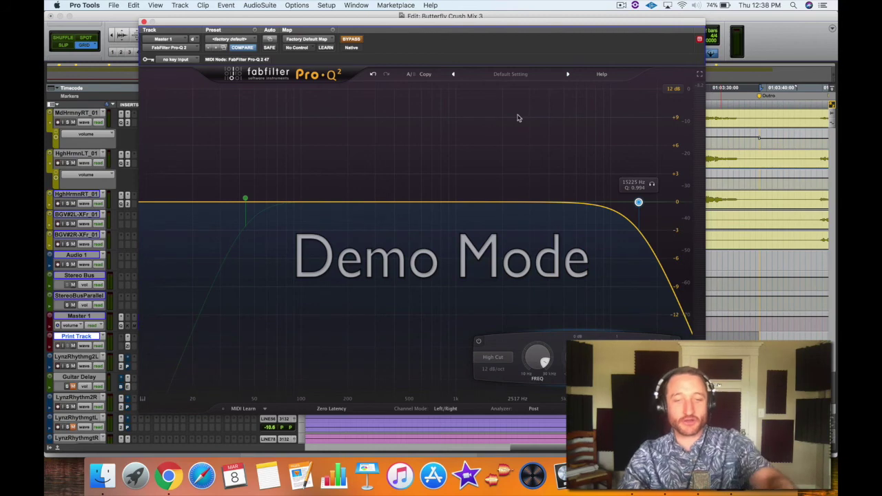
Play the mix and toggle the EQ's bypass to compare it with and without the high cut
{"action": "key", "text": "space"}
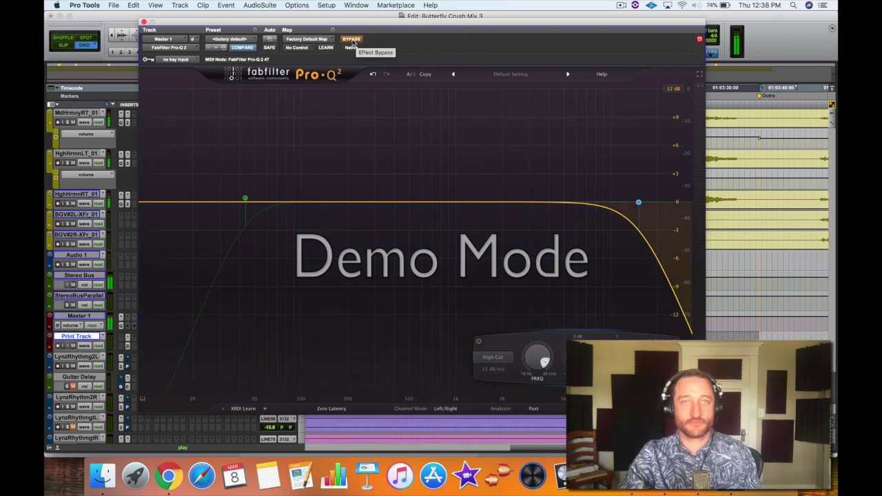
{"action": "left_click", "coordinate": [352, 39]}
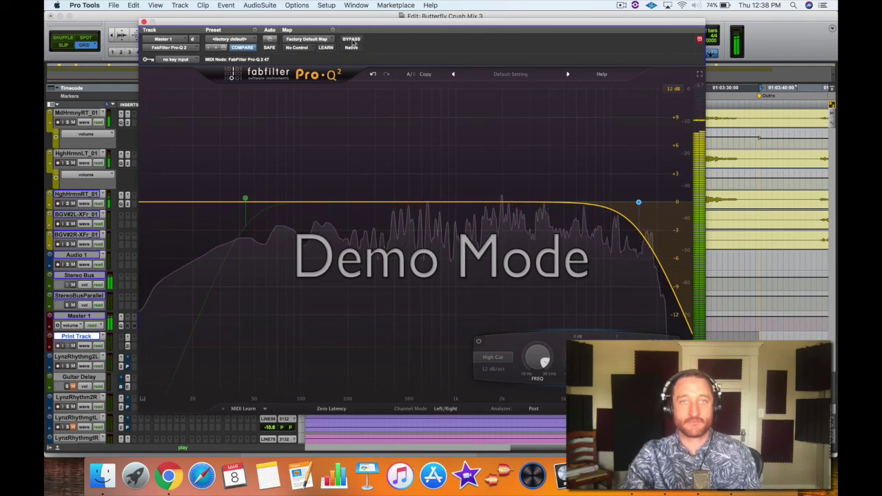
{"action": "left_click", "coordinate": [351, 39]}
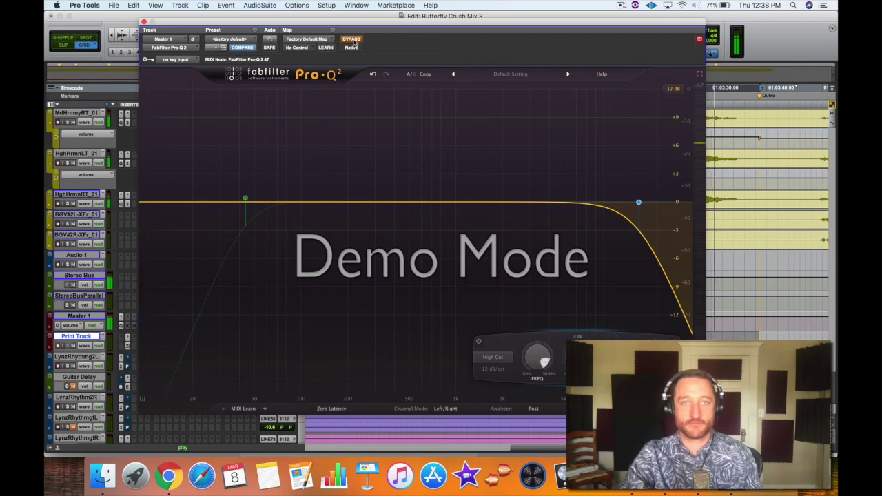
{"action": "left_click", "coordinate": [351, 39]}
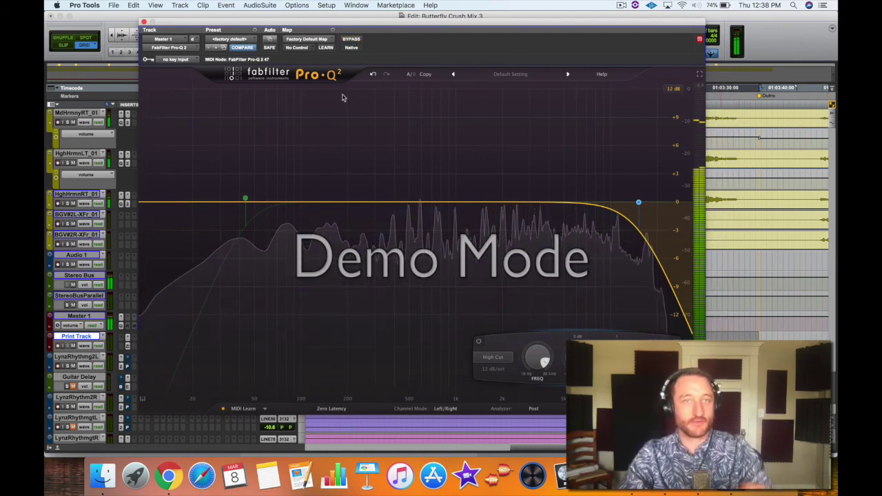
Re-enable the disabled low-cut band alongside the high cut
{"action": "mouse_move", "coordinate": [246, 200]}
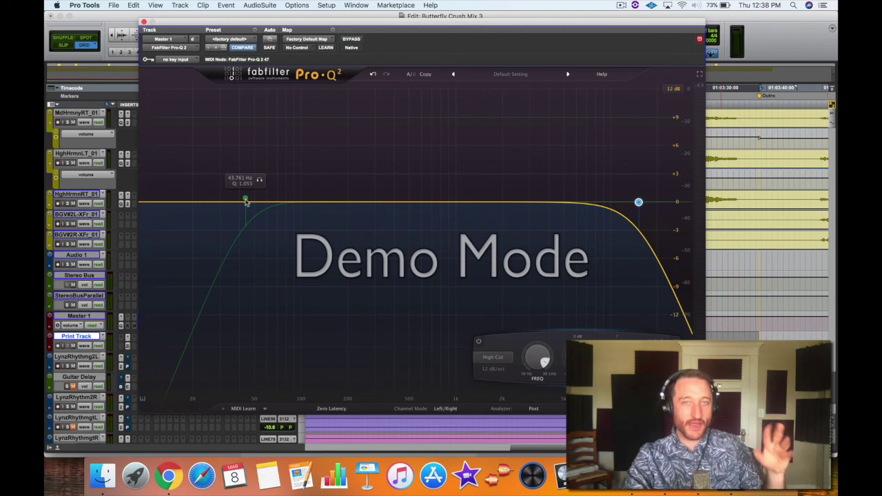
{"action": "left_click_drag", "start_coordinate": [225, 193], "coordinate": [274, 217]}
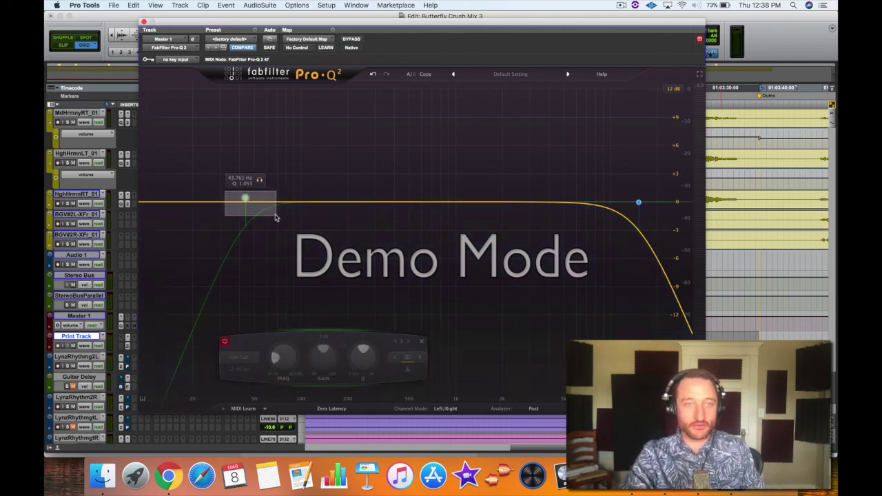
{"action": "left_click", "coordinate": [155, 341]}
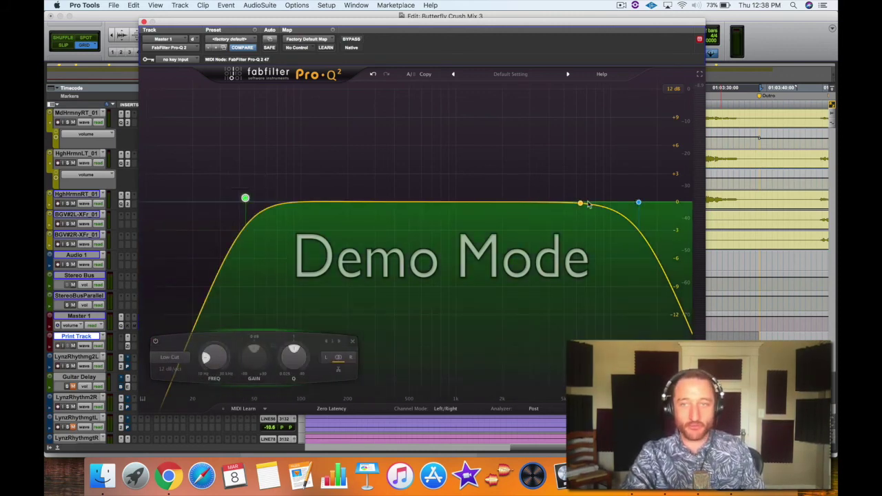
Play the mix and compare the combined low and high cuts against the bypassed signal, leaving the EQ bypassed
{"action": "left_click", "coordinate": [353, 40]}
{"action": "key", "text": "space"}
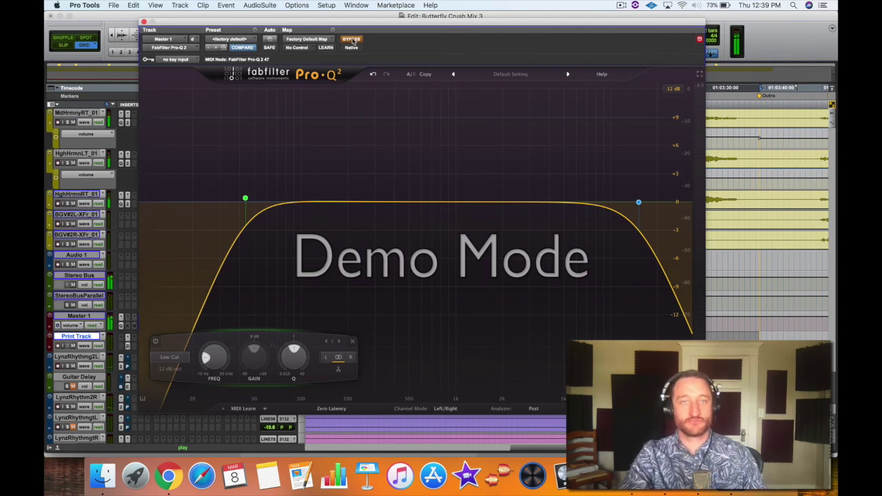
{"action": "left_click", "coordinate": [353, 39]}
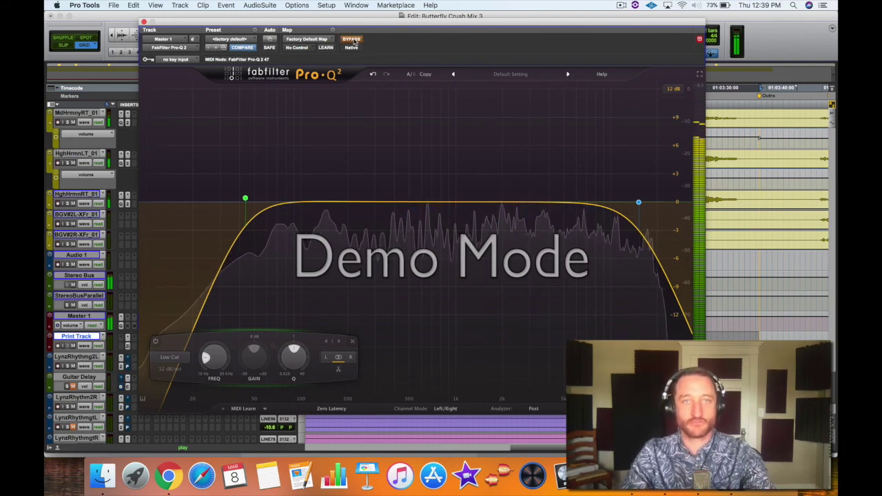
{"action": "left_click", "coordinate": [352, 40]}
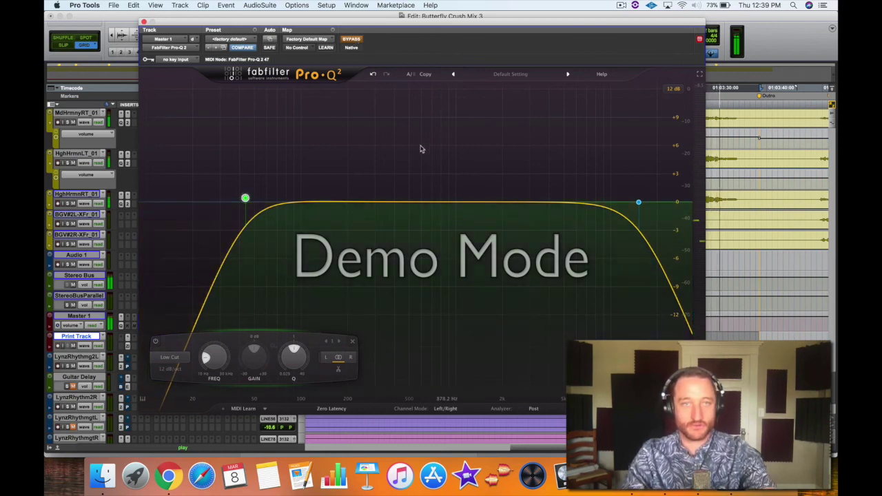
Delete the high-cut band and the low-cut band from the EQ
{"action": "left_click_drag", "start_coordinate": [182, 142], "coordinate": [656, 268]}
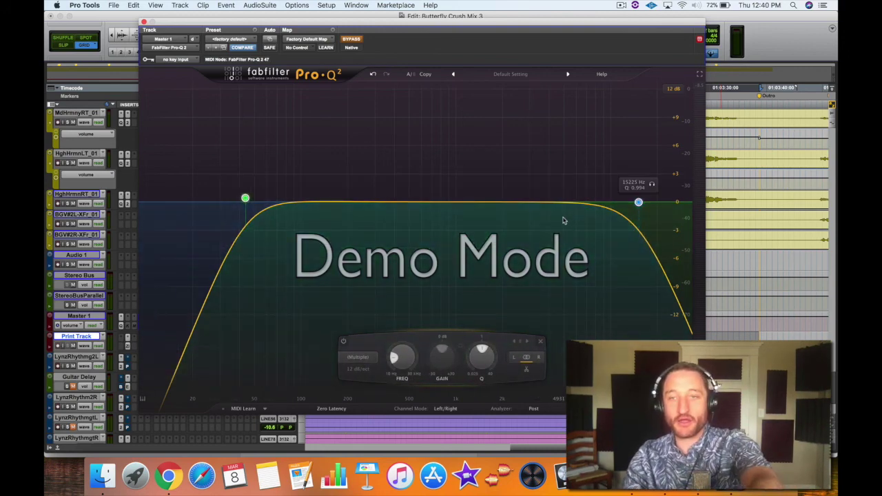
{"action": "left_click", "coordinate": [640, 204]}
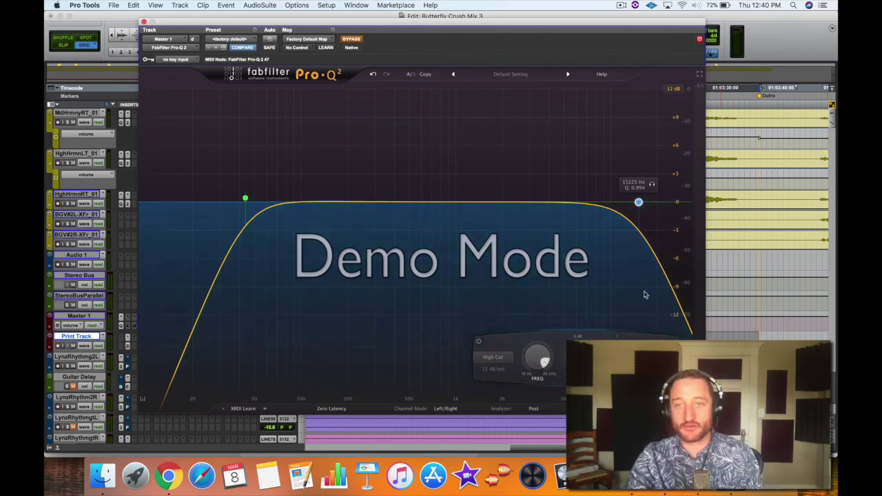
{"action": "key", "text": "Delete"}
{"action": "left_click", "coordinate": [245, 199]}
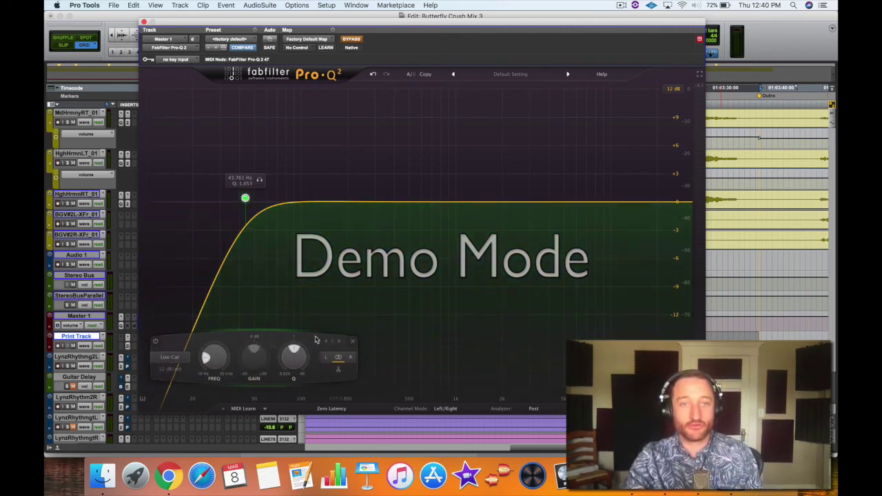
{"action": "left_click", "coordinate": [350, 339]}
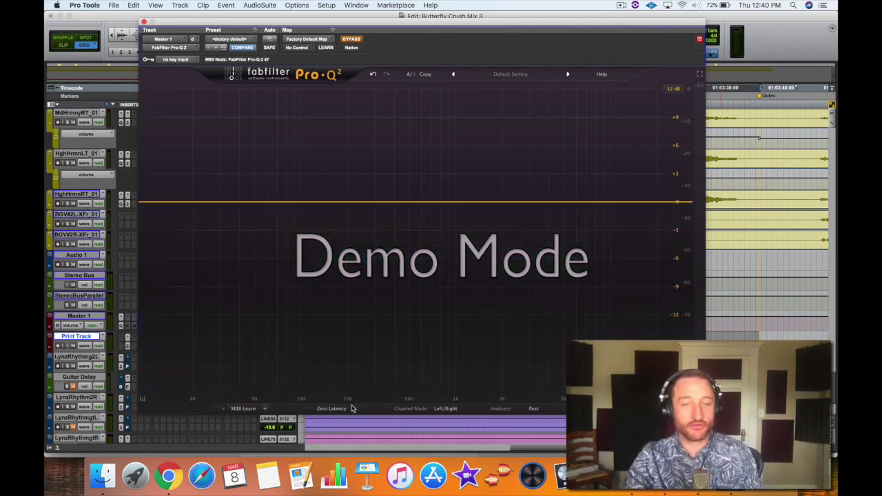
Add a Notch band at about 262 Hz with a Q of about 1.33 and start playback
{"action": "left_click", "coordinate": [279, 203]}
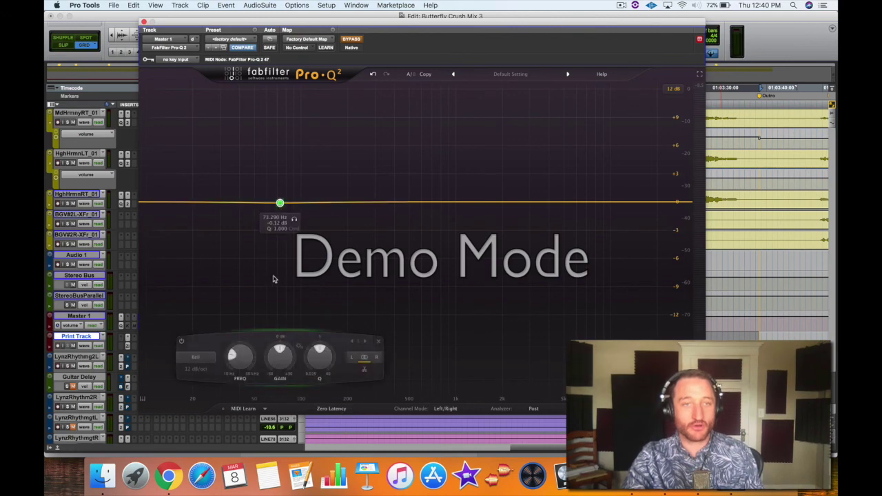
{"action": "left_click", "coordinate": [216, 359]}
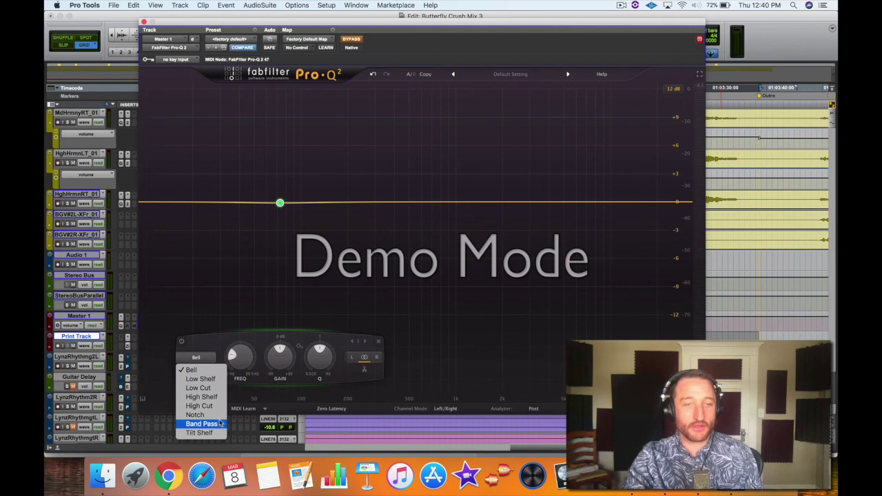
{"action": "left_click", "coordinate": [195, 414]}
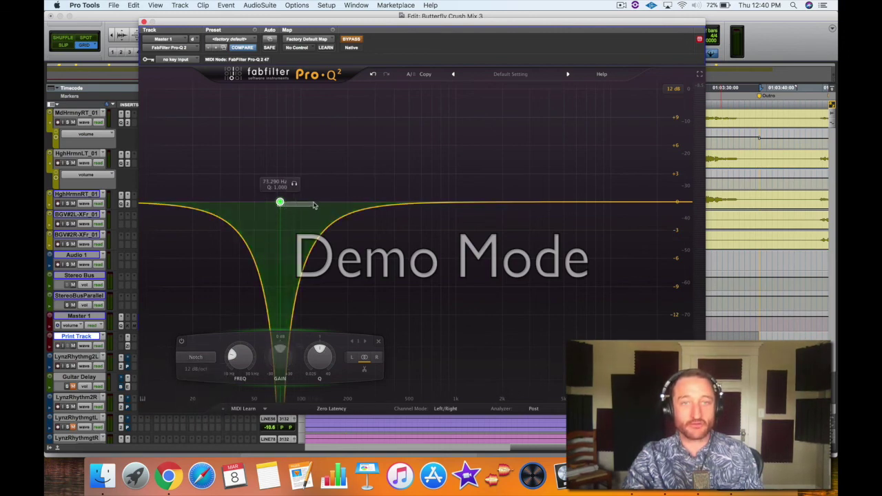
{"action": "left_click_drag", "start_coordinate": [280, 203], "coordinate": [364, 199]}
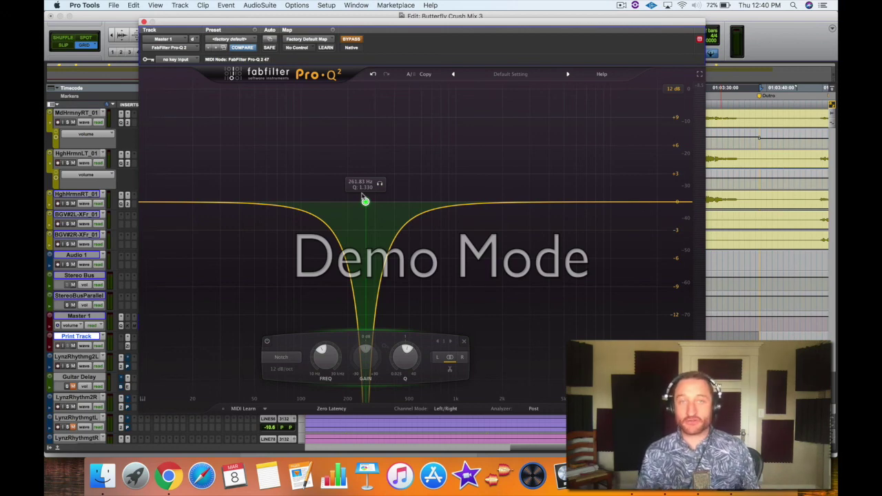
{"action": "key", "text": "space"}
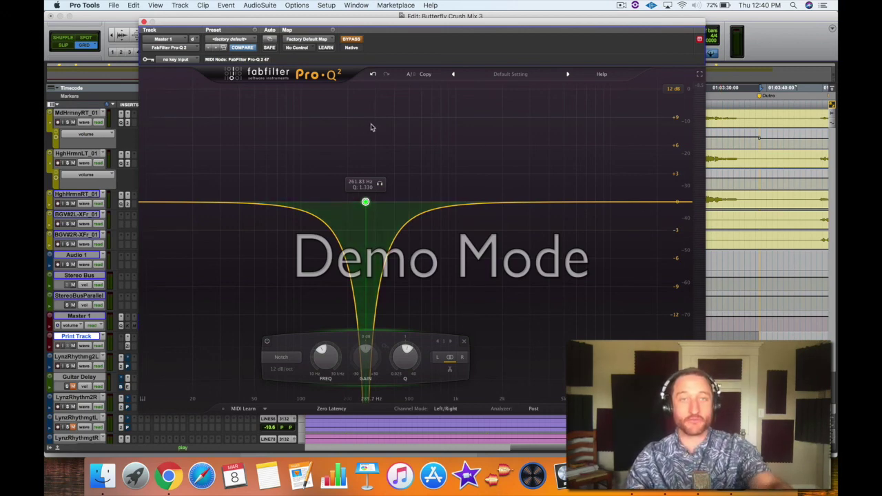
Take the EQ out of bypass and move the notch to about 219 Hz with a Q of about 1.43
{"action": "left_click", "coordinate": [353, 39]}
{"action": "scroll", "coordinate": [406, 355], "scroll_direction": "up", "scroll_amount": 2}
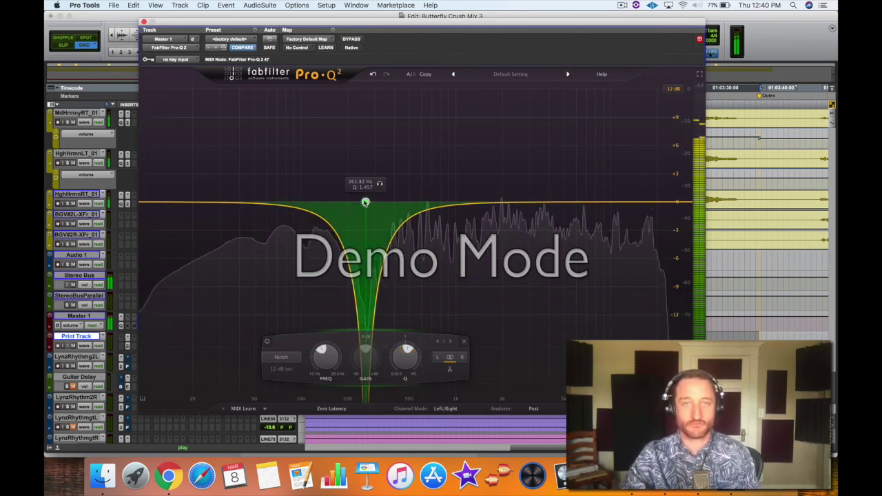
{"action": "left_click_drag", "start_coordinate": [365, 202], "coordinate": [353, 202]}
Compare the low-mid notch against the bypassed mix, leaving the EQ active
{"action": "left_click", "coordinate": [351, 40]}
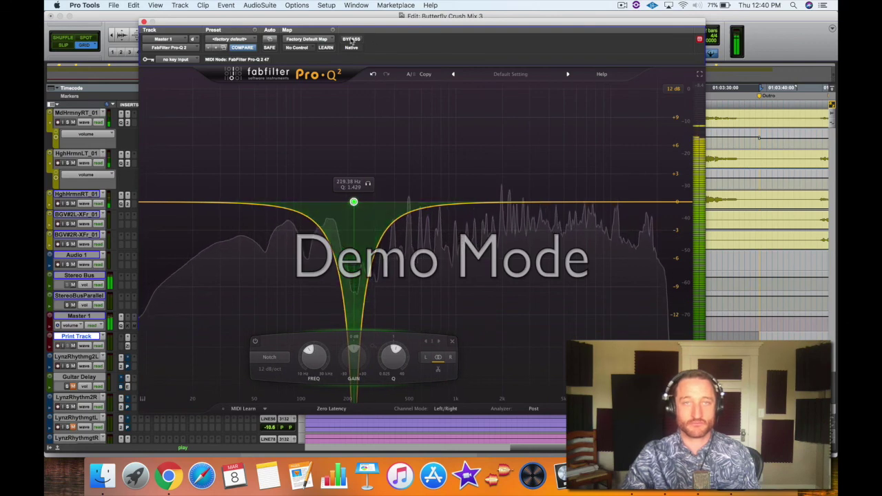
{"action": "left_click", "coordinate": [351, 39]}
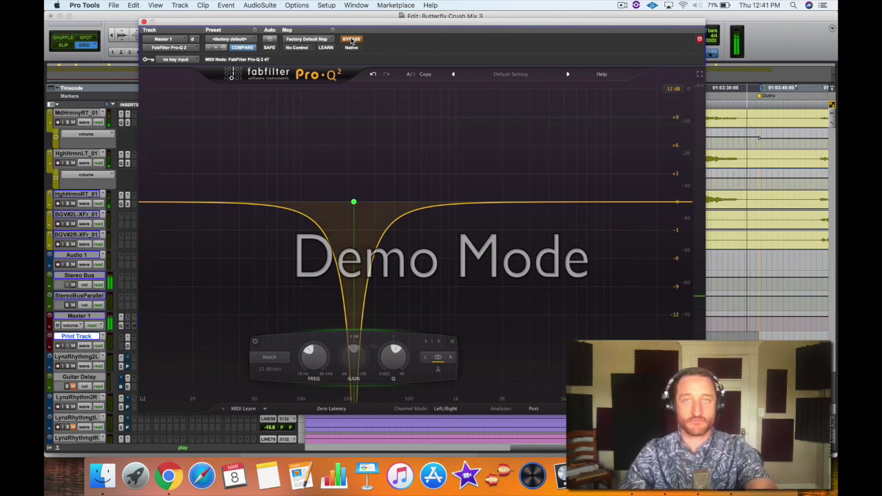
{"action": "left_click", "coordinate": [352, 40]}
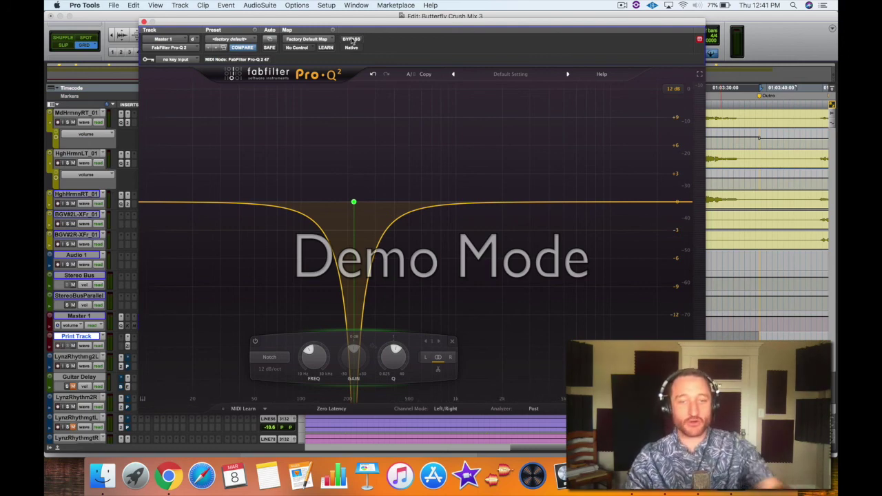
{"action": "left_click", "coordinate": [352, 39]}
Move the notch to about 4093 Hz and add slight boosts around it: +0.82 dB at about 2285 Hz and a +0.87 dB High Shelf at about 7577 Hz
{"action": "left_click_drag", "start_coordinate": [354, 201], "coordinate": [550, 202]}
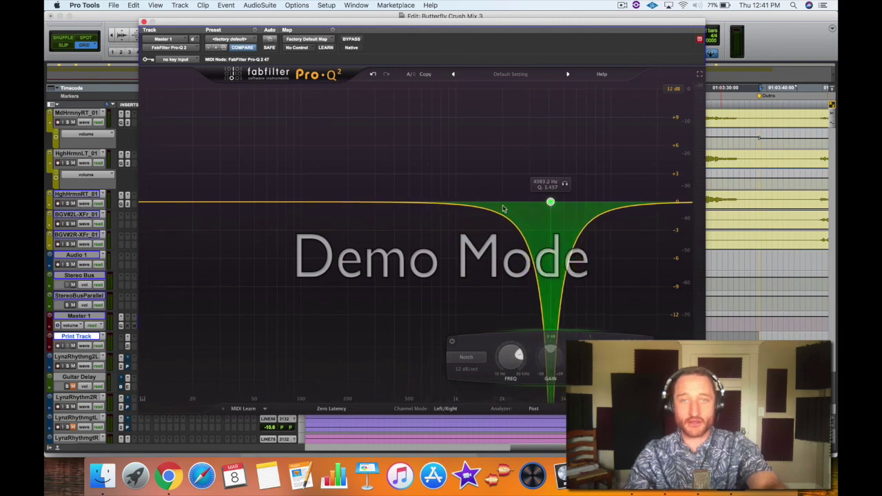
{"action": "left_click_drag", "start_coordinate": [481, 205], "coordinate": [510, 200]}
{"action": "left_click_drag", "start_coordinate": [617, 210], "coordinate": [594, 201]}
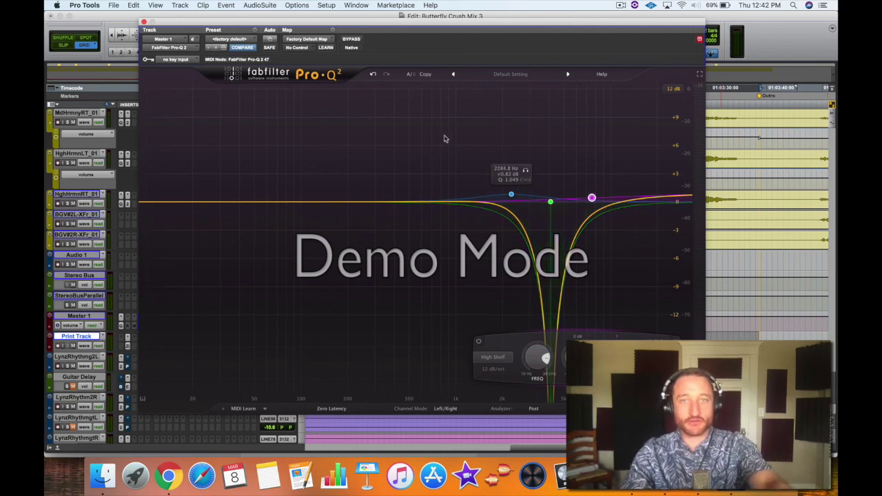
Play the mix and compare the high-mid notch with its surrounding boosts against the bypassed signal, leaving the EQ bypassed
{"action": "left_click", "coordinate": [353, 40]}
{"action": "key", "text": "space"}
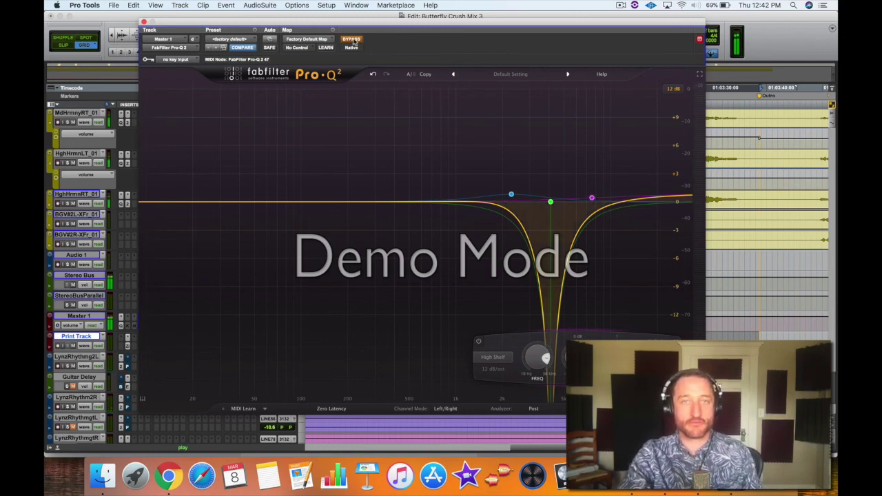
{"action": "left_click", "coordinate": [352, 40]}
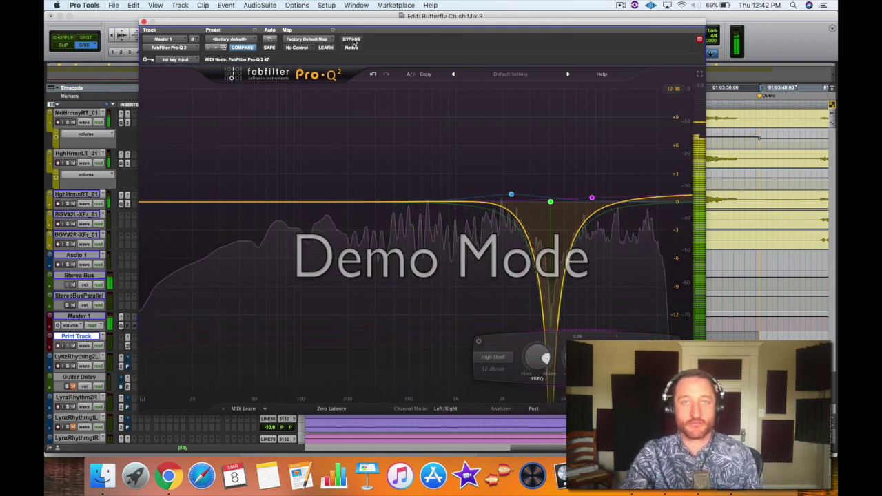
{"action": "left_click", "coordinate": [352, 40]}
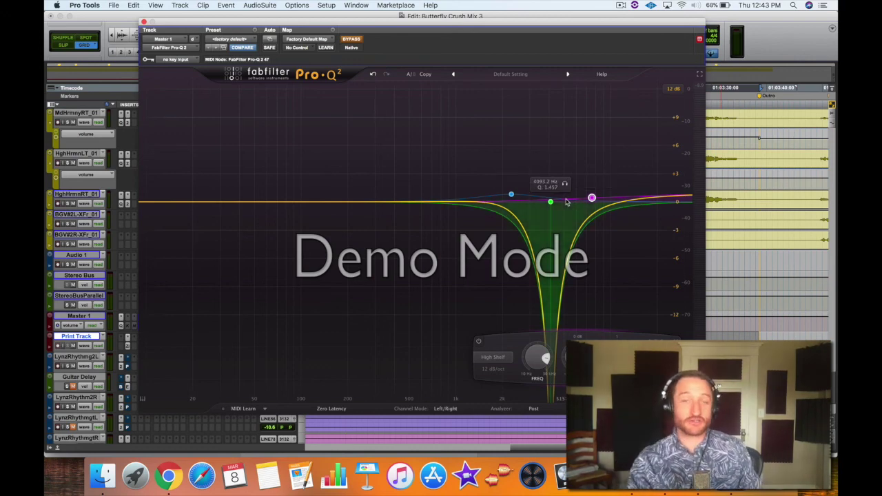
Replace all three EQ bands with a single Band Pass band at about 78 Hz with a Q of about 0.96
{"action": "left_click_drag", "start_coordinate": [474, 155], "coordinate": [620, 237]}
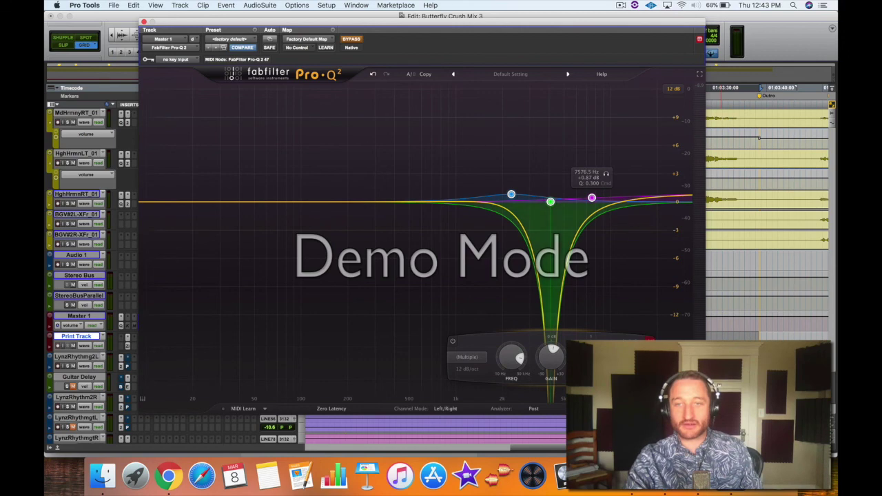
{"action": "key", "text": "BackSpace"}
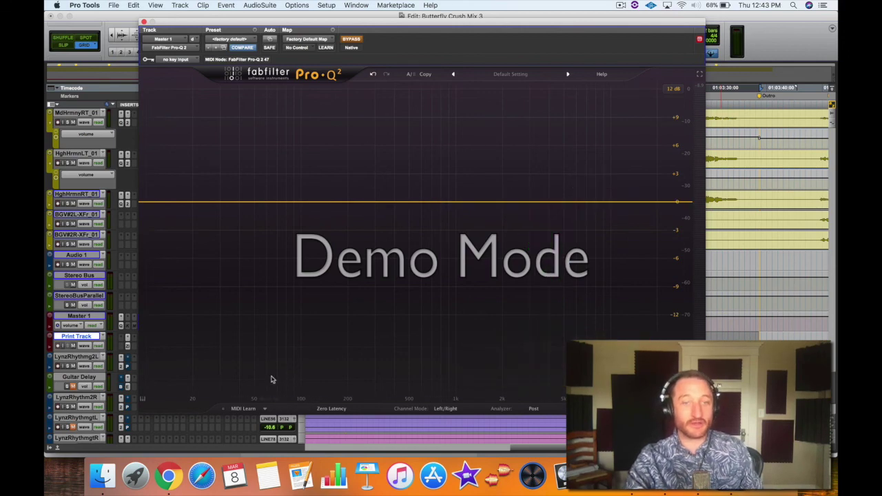
{"action": "double_click", "coordinate": [278, 201]}
{"action": "left_click", "coordinate": [194, 358]}
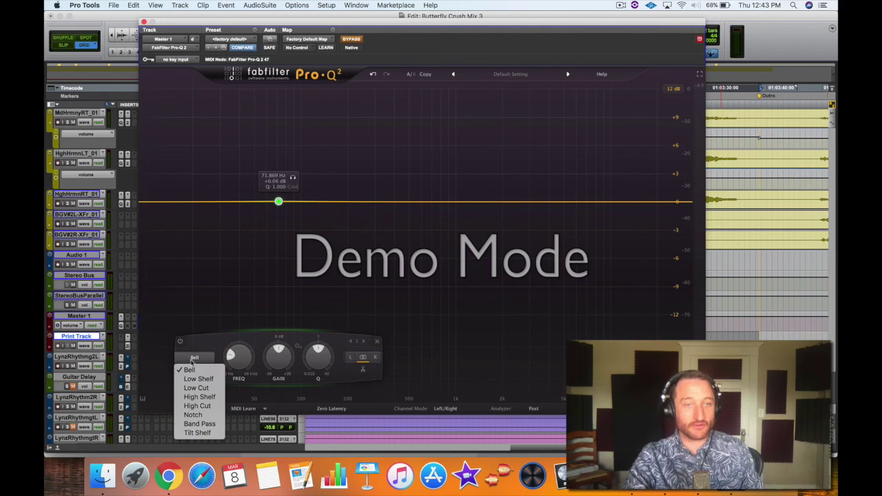
{"action": "left_click", "coordinate": [199, 424]}
{"action": "mouse_move", "coordinate": [280, 206]}
{"action": "left_mouse_down"}
{"action": "mouse_move", "coordinate": [299, 204]}
{"action": "mouse_move", "coordinate": [285, 206]}
{"action": "left_mouse_up"}
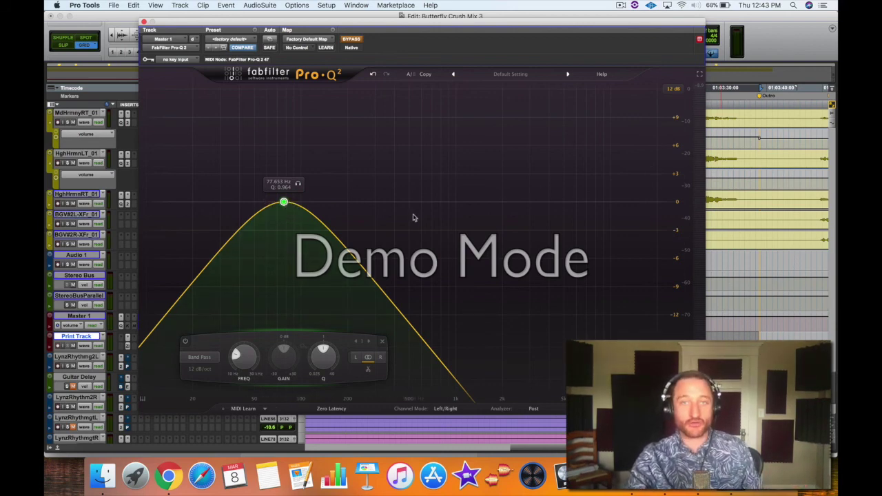
Play the mix through the active EQ and sweep the band pass up to about 824 Hz with a Q of about 0.83
{"action": "left_click", "coordinate": [352, 39]}
{"action": "key", "text": "space"}
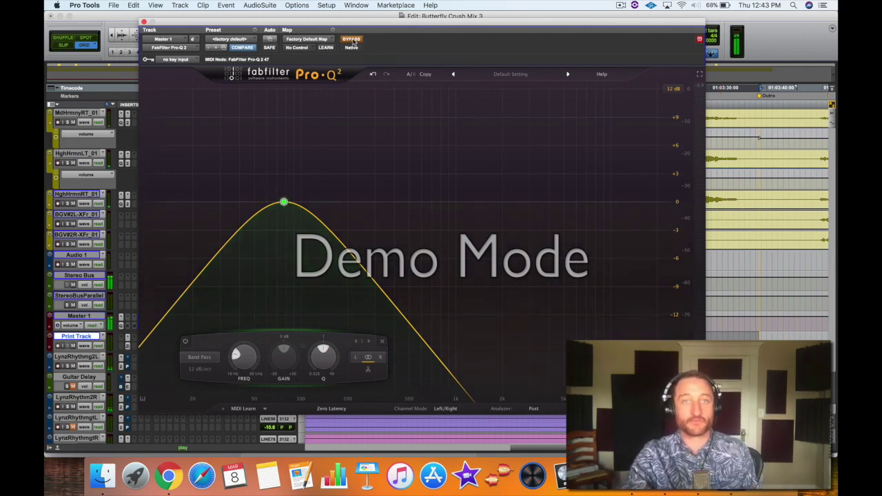
{"action": "left_click_drag", "start_coordinate": [283, 202], "coordinate": [443, 201]}
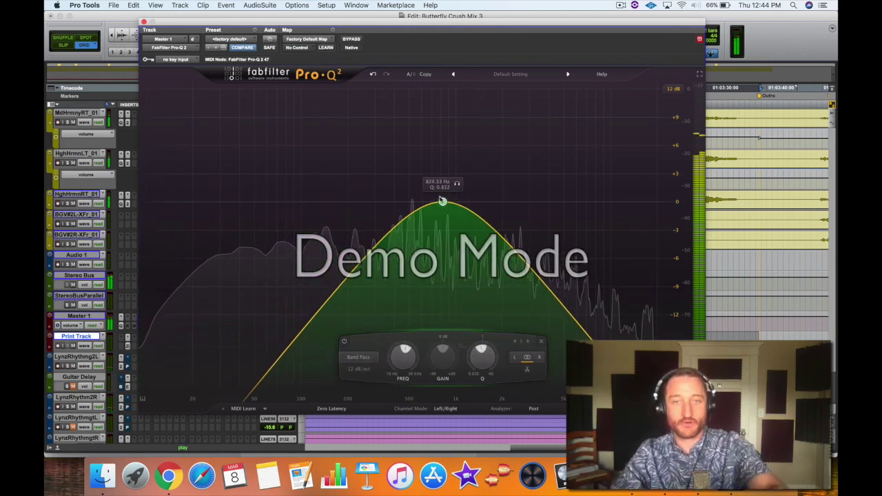